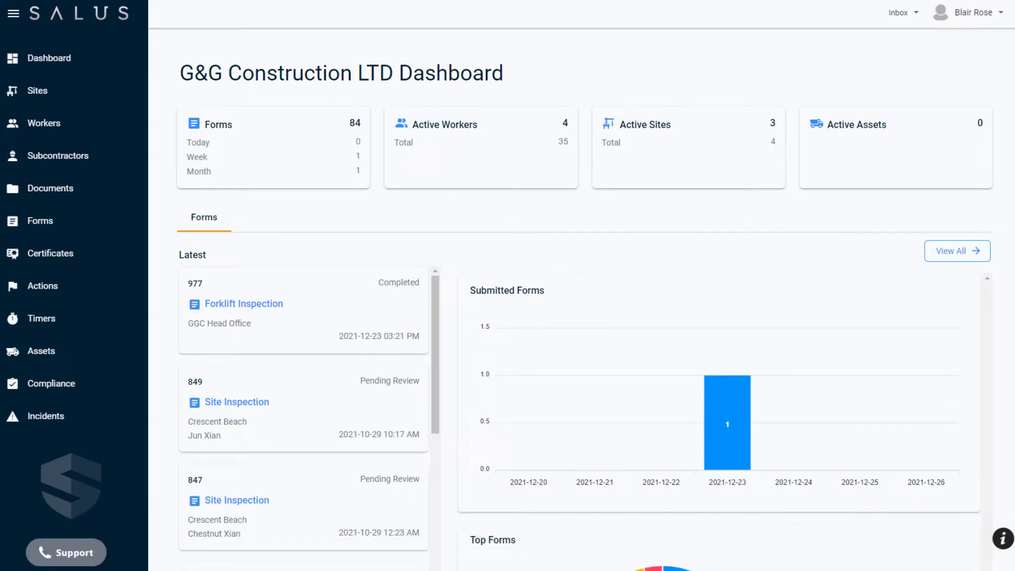
Step: Open the Incidents module and show its categories, Incident Type and Body Part
left_click(16, 416)
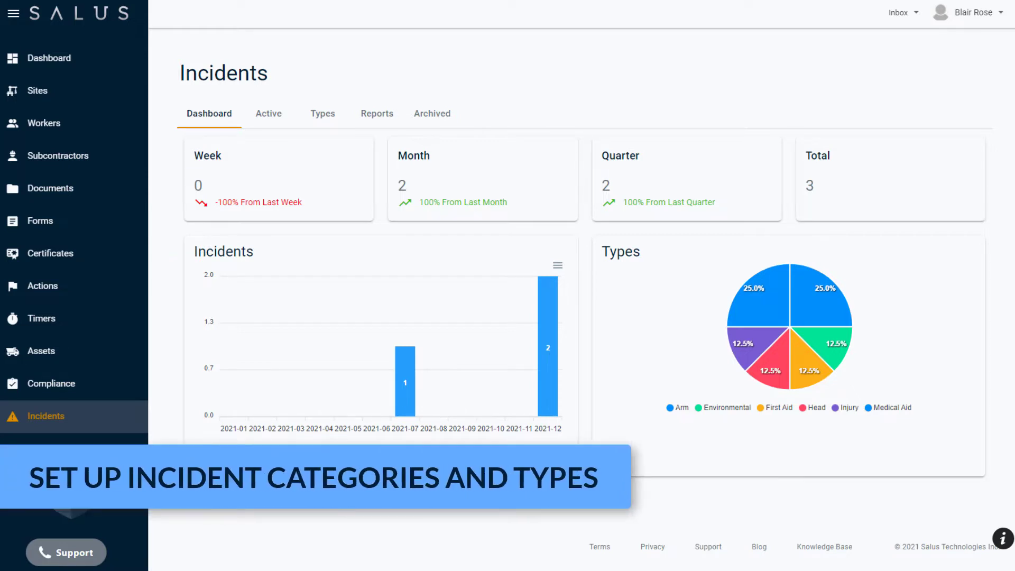
left_click(329, 117)
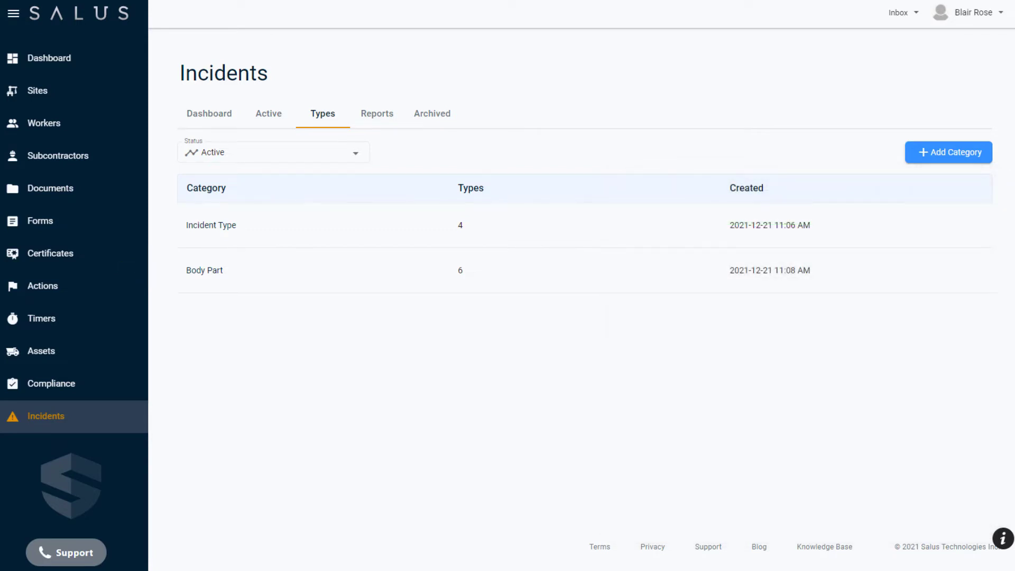
Step: Add a category named Severity with the types Low, Medium and High, and save it
left_click(977, 148)
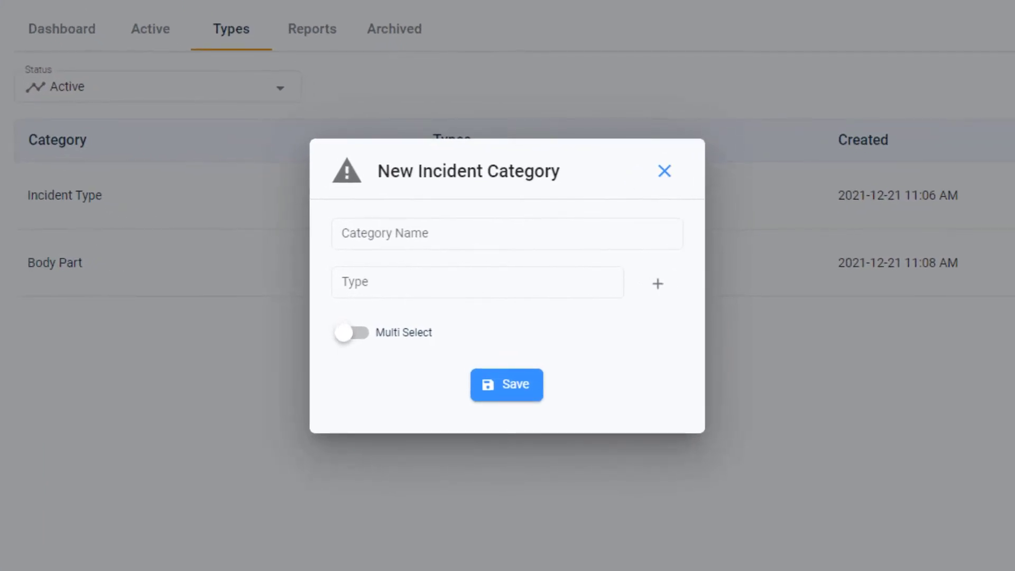
left_click(358, 233)
type("Severity")
left_click(383, 280)
type("Low")
left_click(656, 284)
left_click(491, 312)
type("Medium")
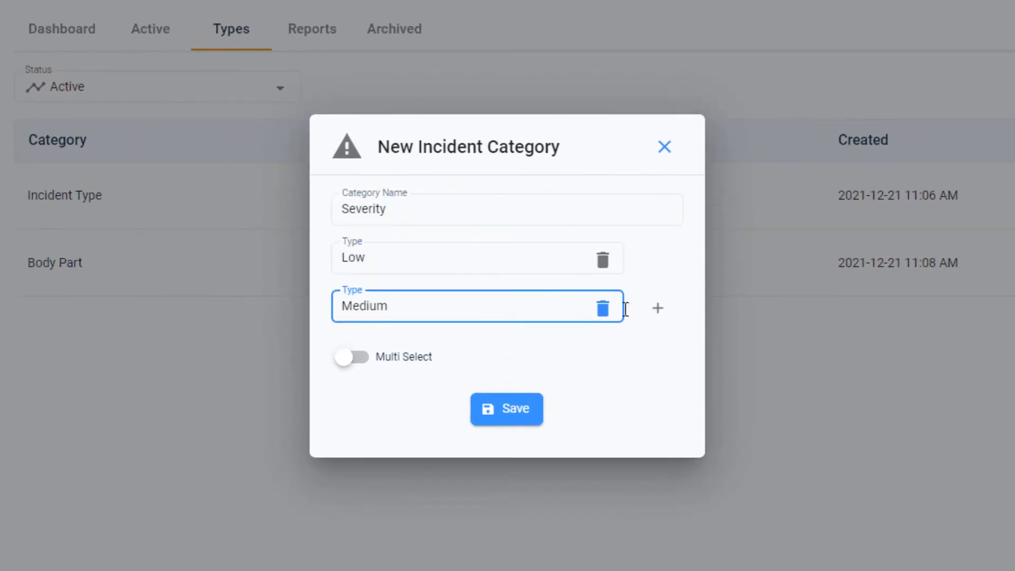
left_click(658, 308)
left_click(492, 333)
type("High")
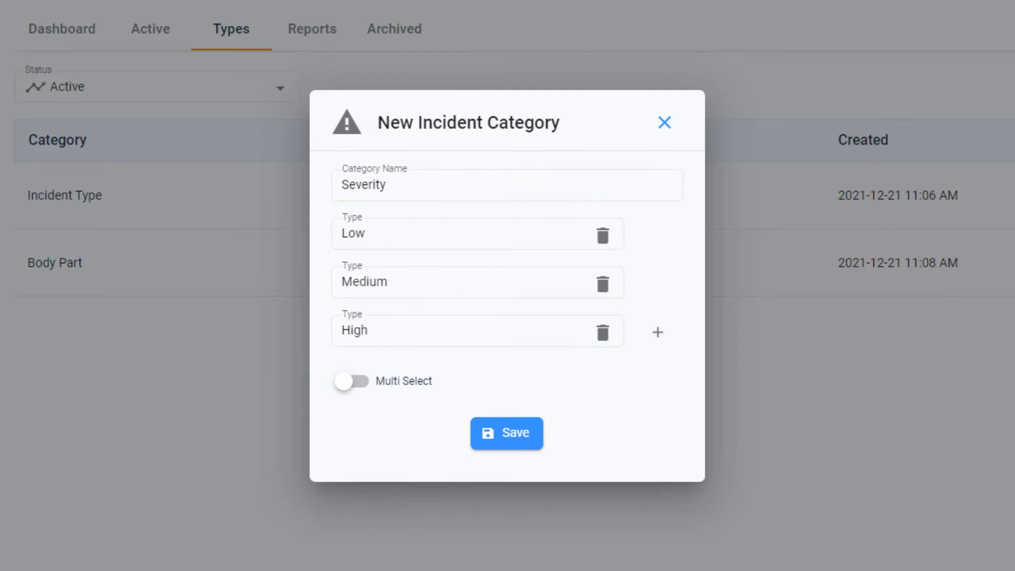
left_click(538, 439)
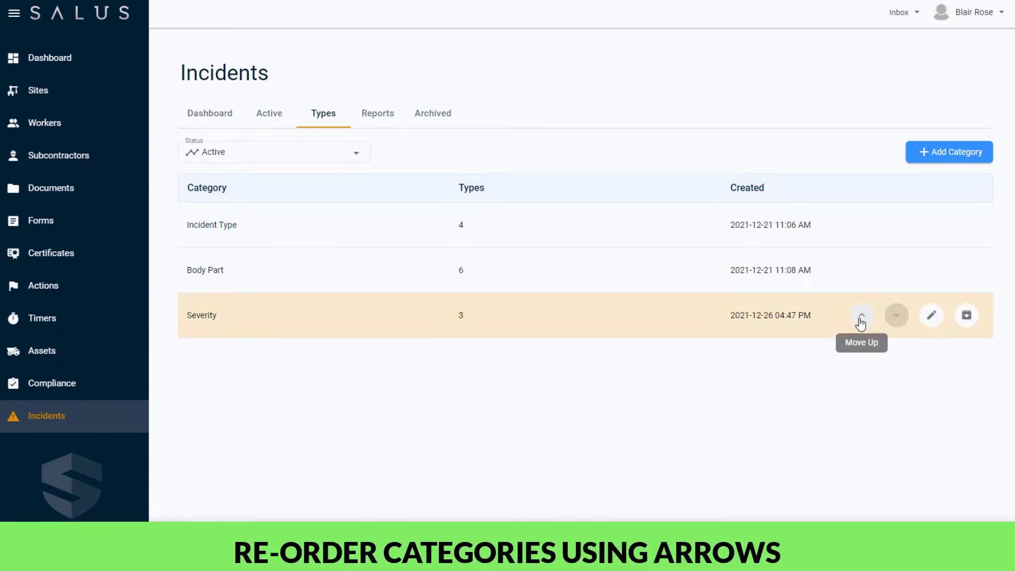
Step: Move Severity up two places to the top, then view and close its editor unchanged
left_click(861, 317)
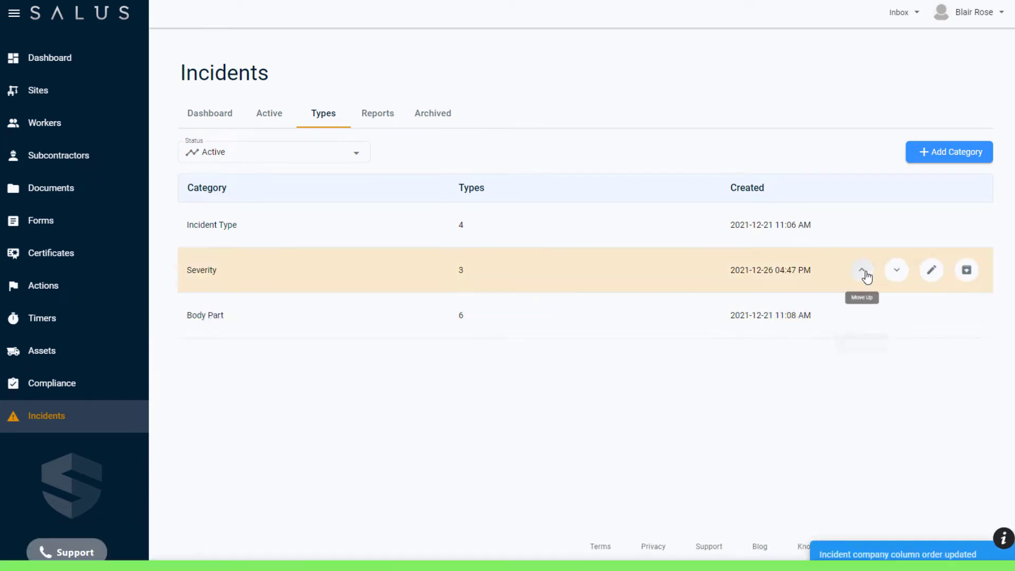
left_click(864, 271)
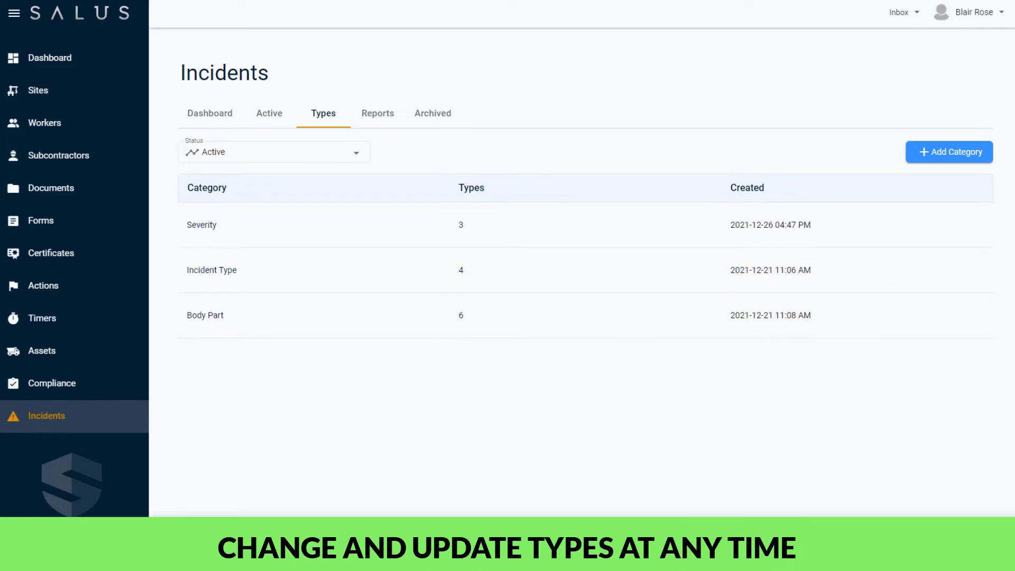
left_click(394, 231)
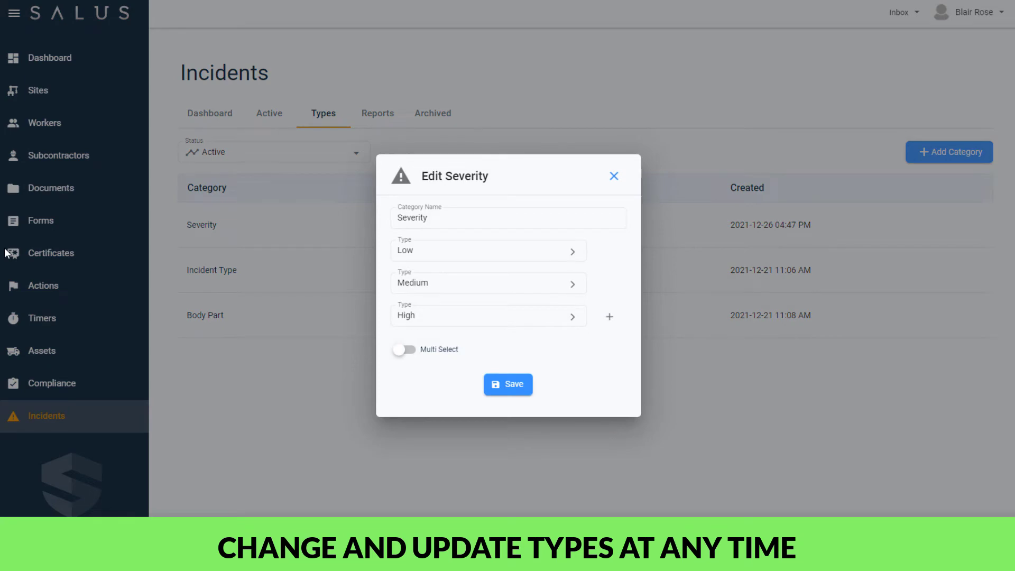
left_click(615, 177)
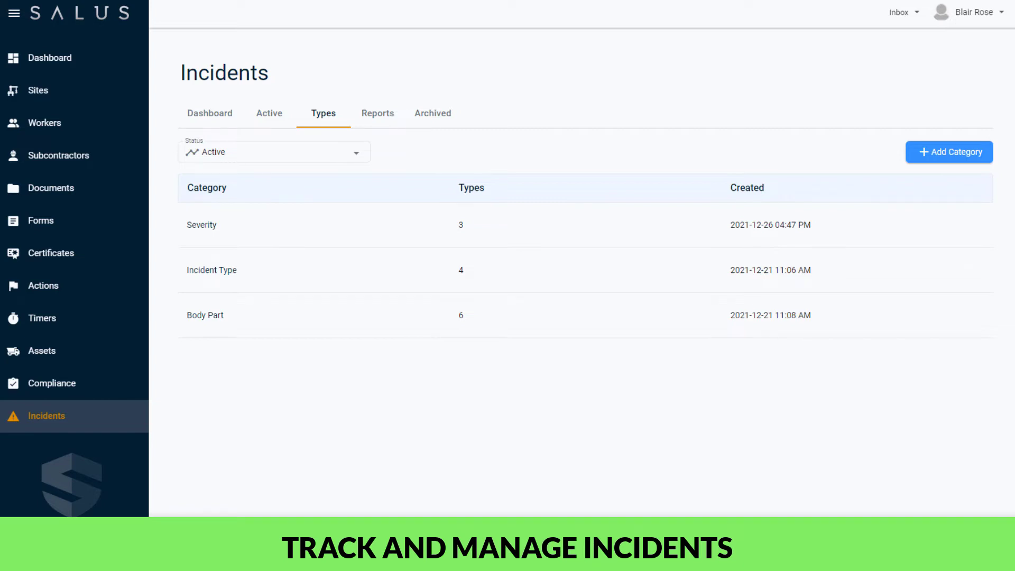
Step: Start a new active incident with status Open and a 'First Aid Heat Stroke' title naming the worker
left_click(269, 113)
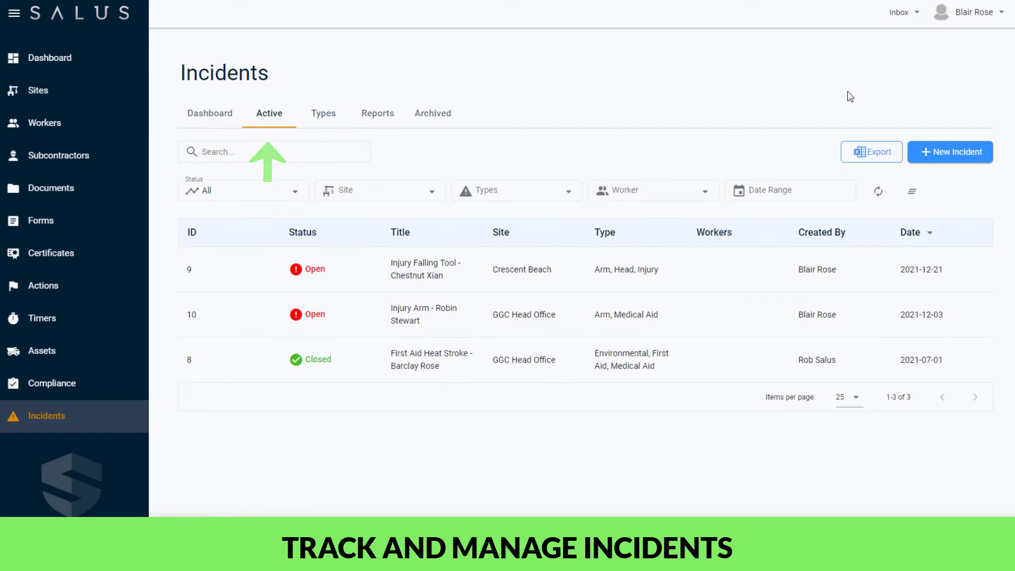
left_click(960, 152)
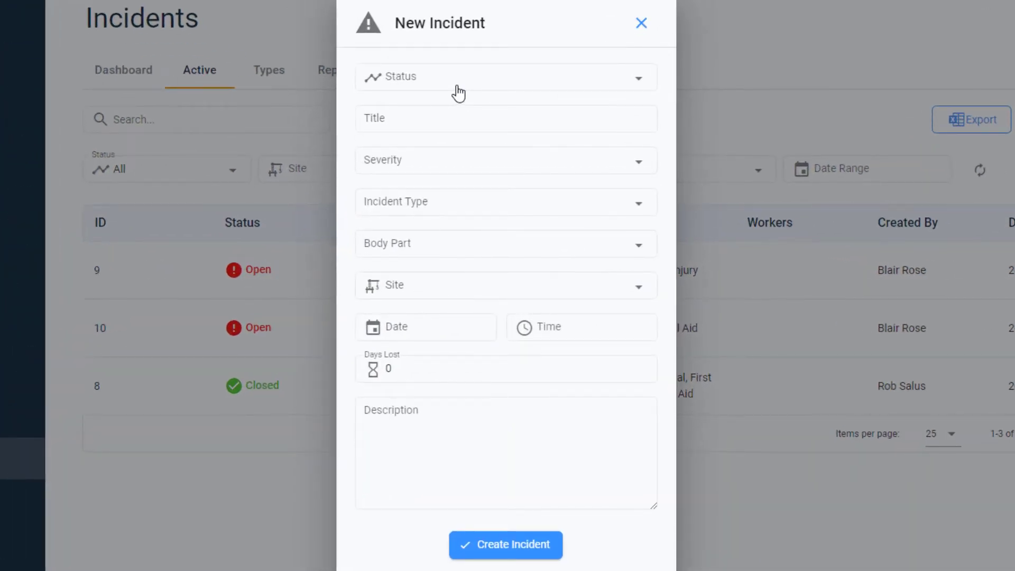
left_click(458, 94)
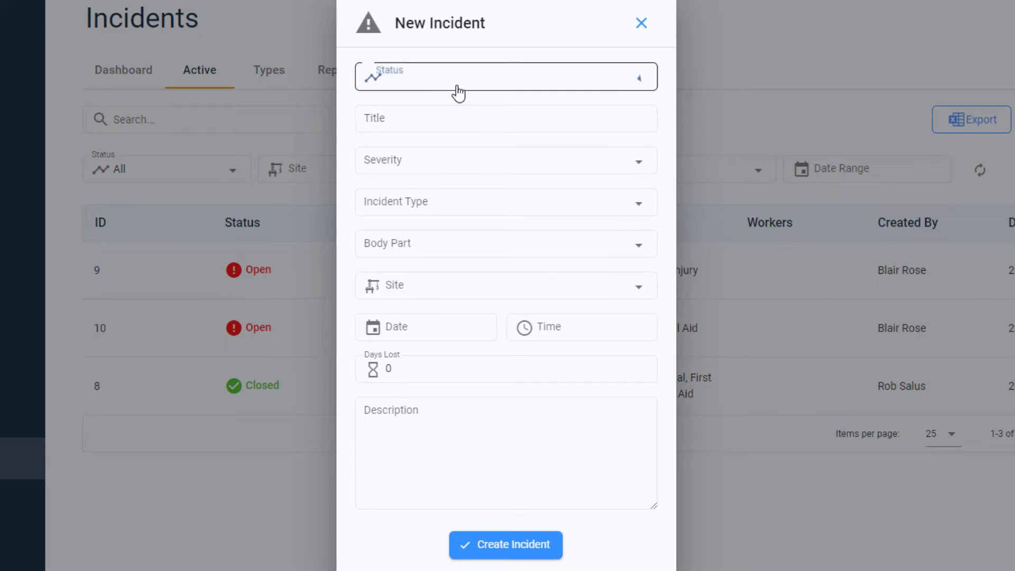
left_click(455, 91)
left_click(433, 118)
Step: Set severity Medium, type Medical Aid, body part Internal Organ and site Crescent Beach
left_click(638, 165)
left_click(609, 198)
left_click(605, 210)
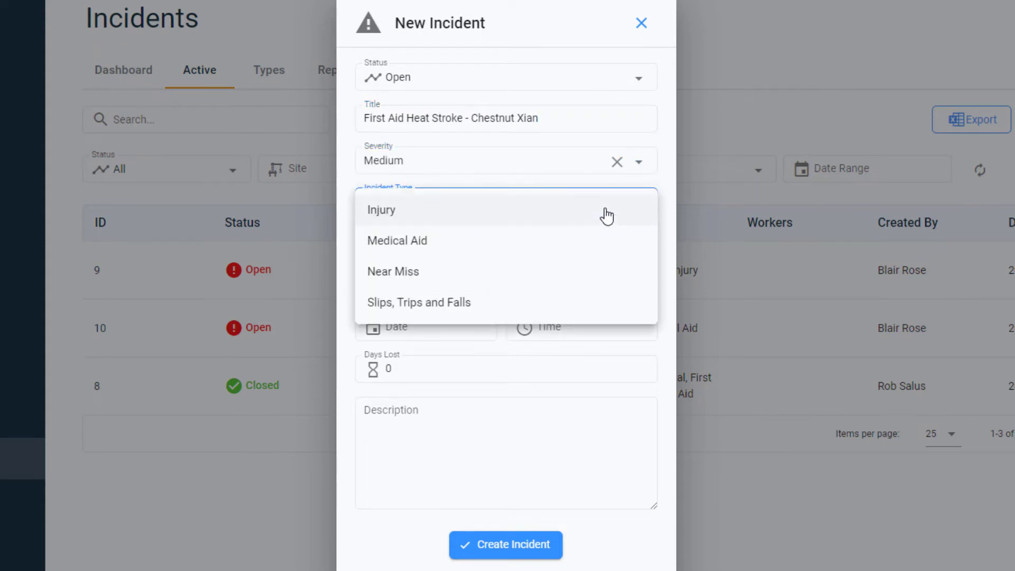
left_click(605, 239)
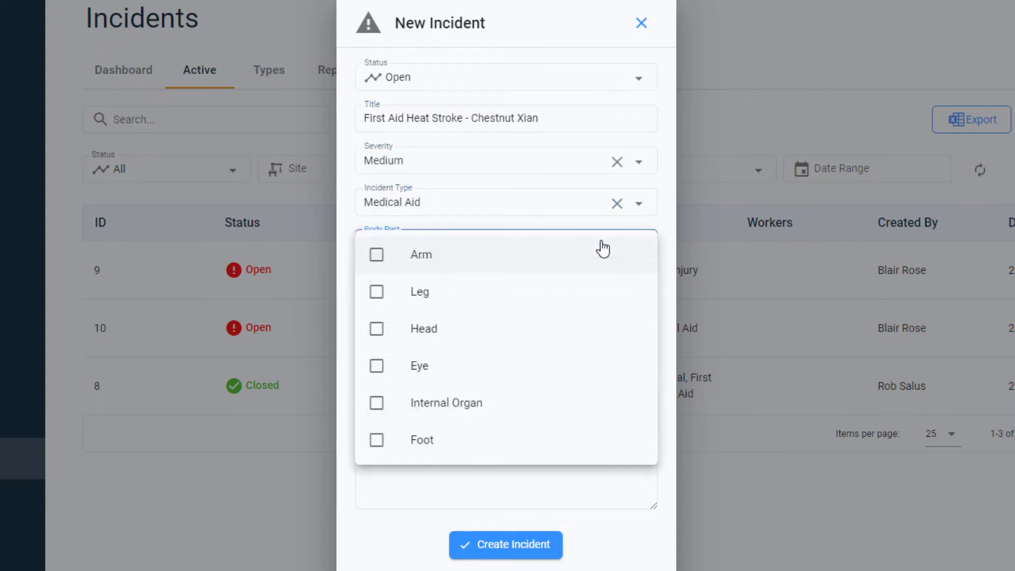
left_click(605, 403)
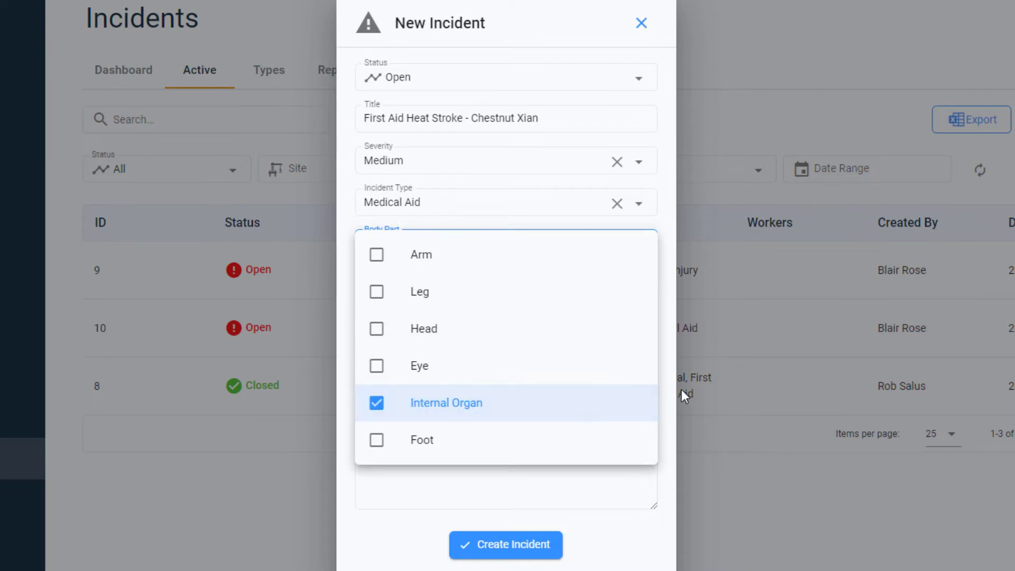
left_click(681, 389)
left_click(582, 286)
left_click(586, 353)
Step: Date the incident December 22, set its time, and create it
left_click(424, 333)
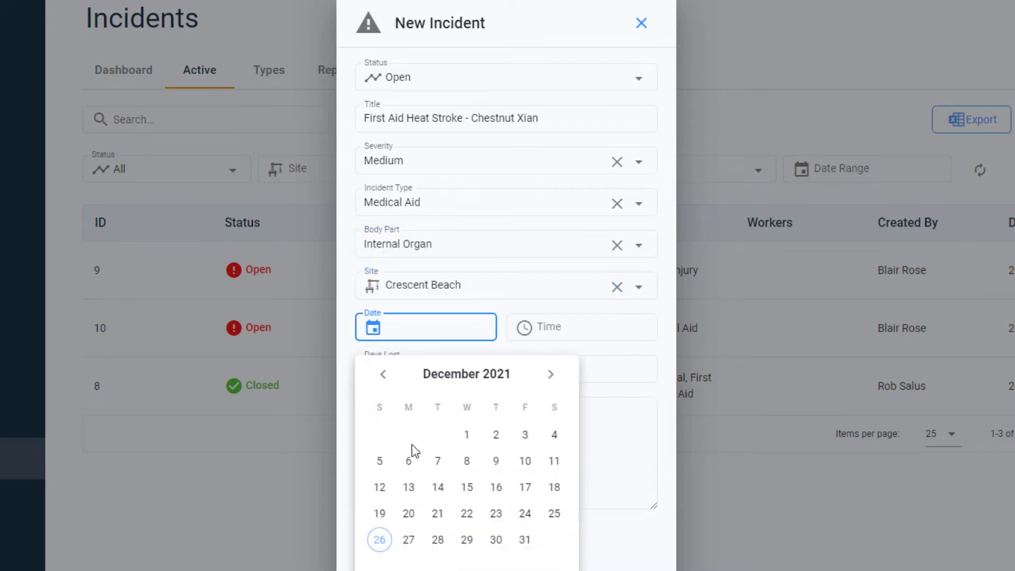
left_click(469, 515)
left_click(544, 329)
left_click(617, 465)
left_click(689, 501)
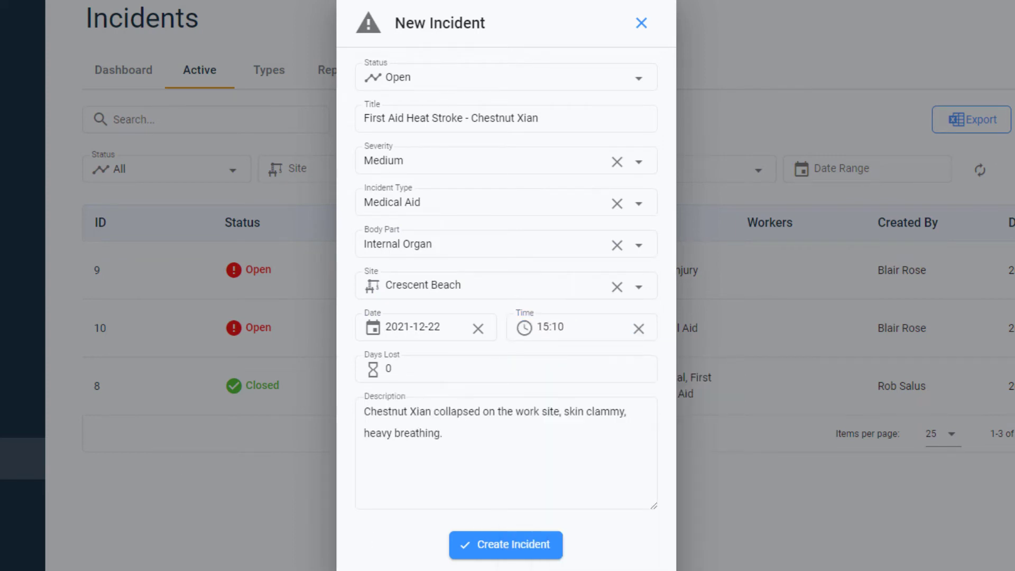
left_click(506, 545)
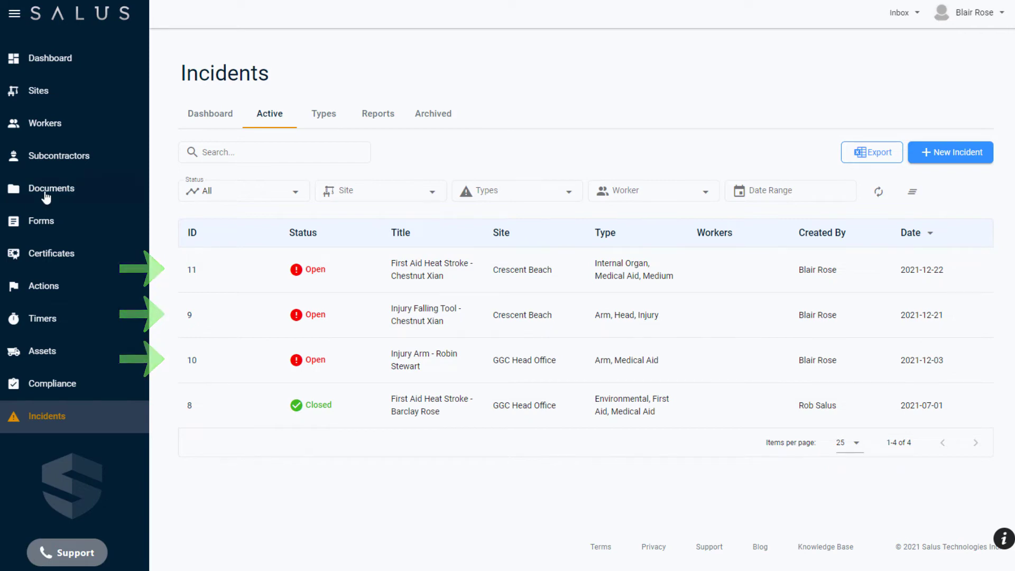
left_click(296, 193)
left_click(431, 192)
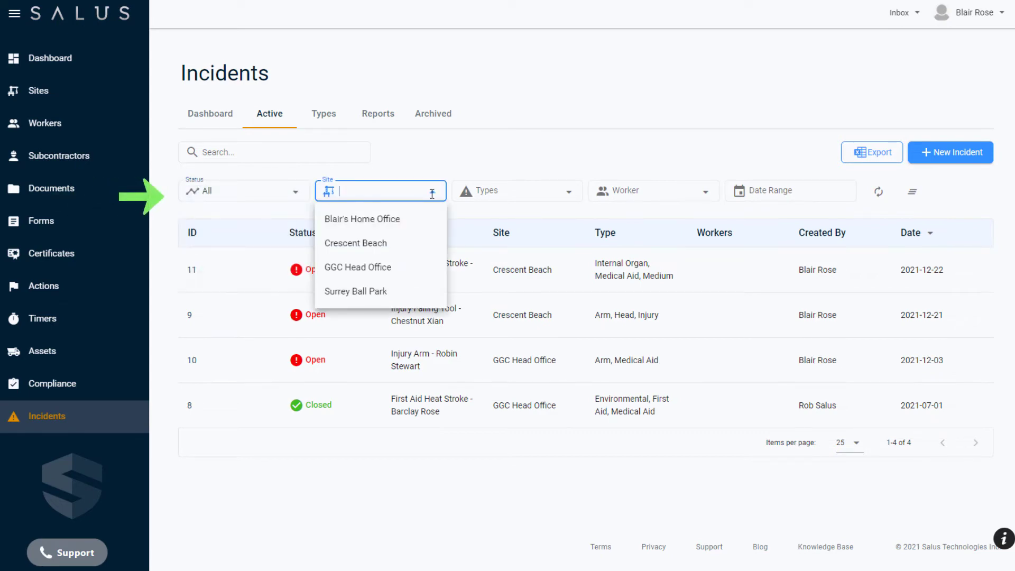
left_click(402, 244)
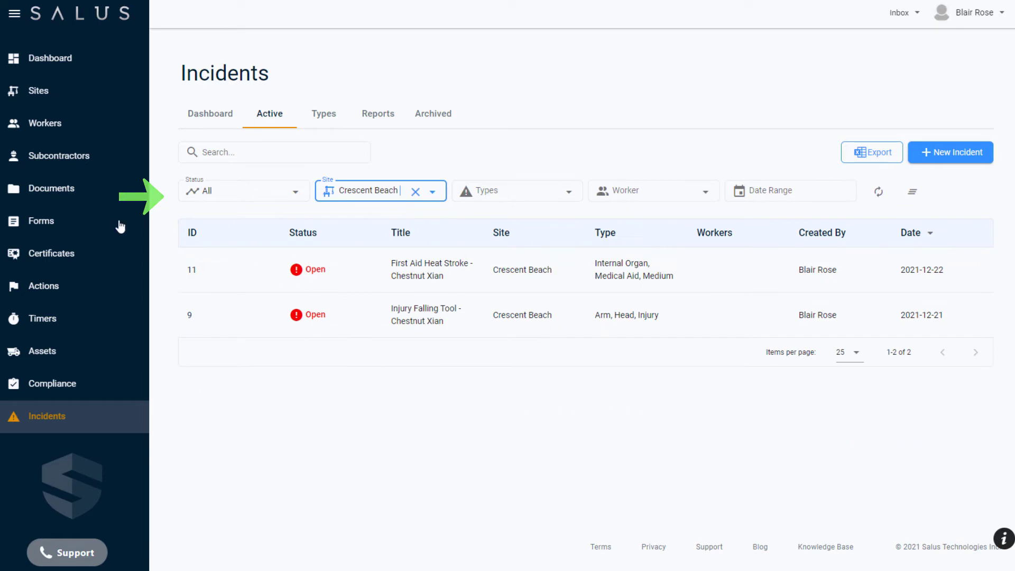
left_click(909, 195)
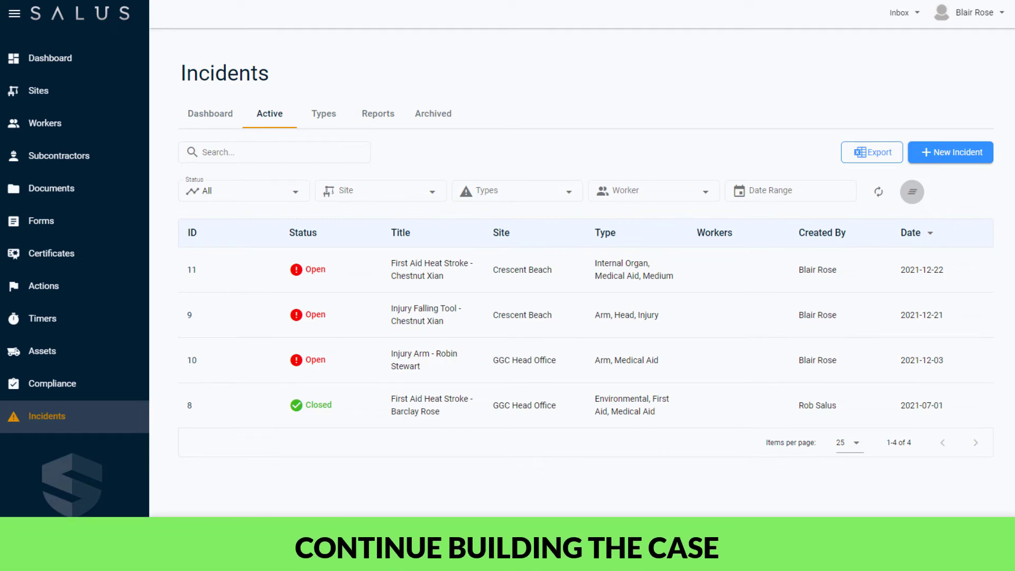
Step: Open incident 11's details and view its edit form without changes
left_click(596, 277)
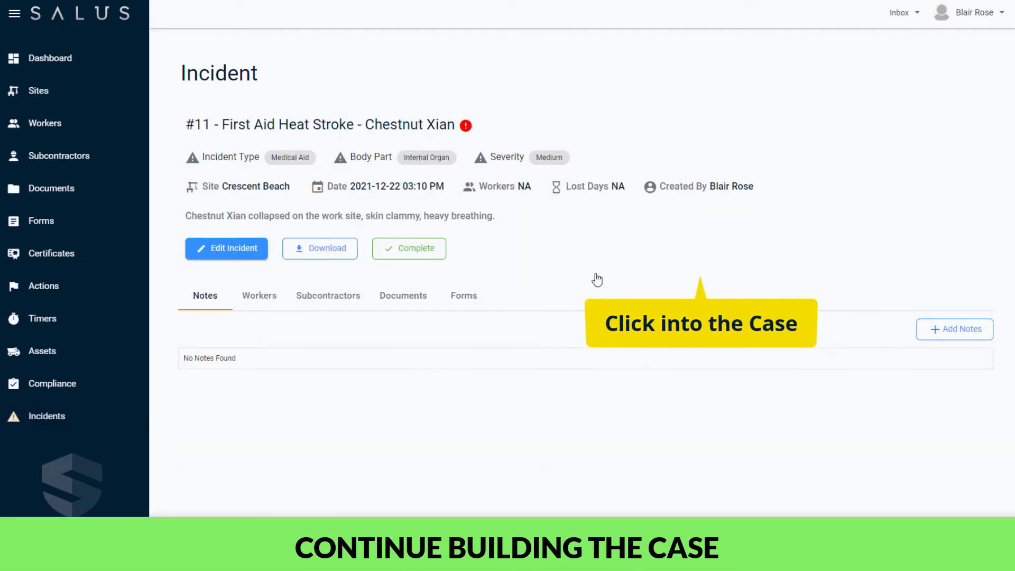
left_click(210, 244)
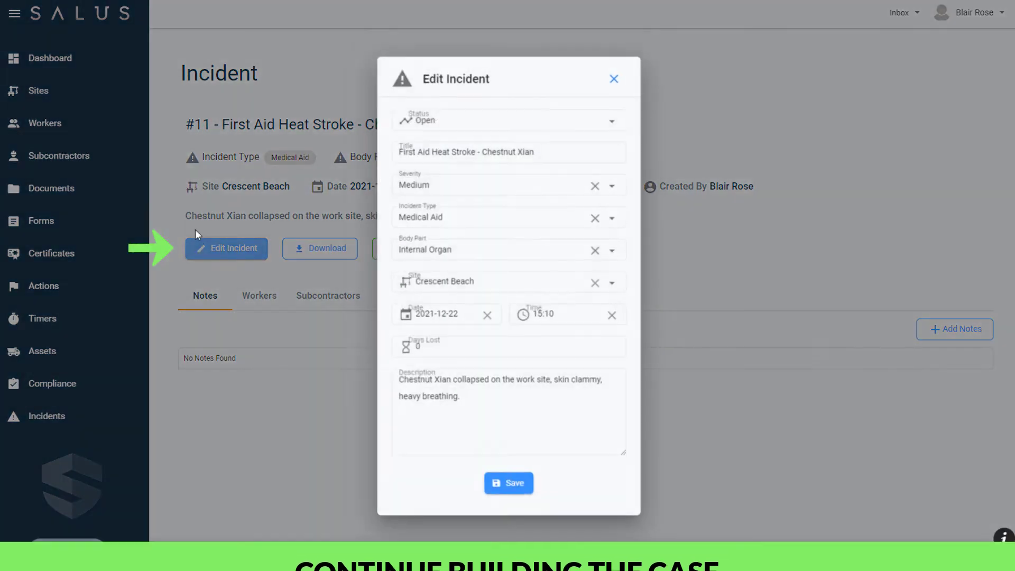
left_click(614, 77)
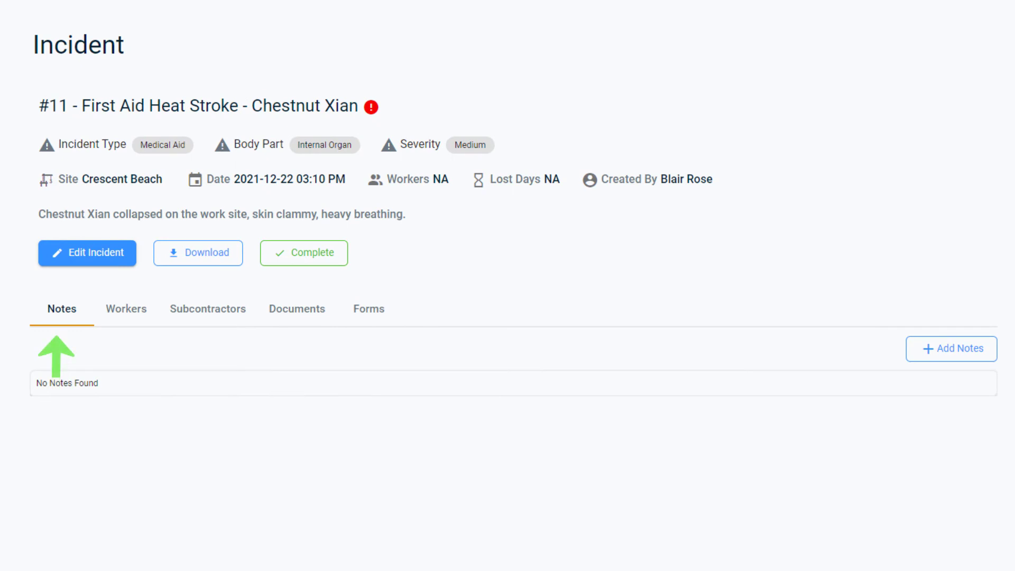
Step: Search for and attach the injured worker to incident 11, then review its Documents and Forms
left_click(119, 321)
left_click(930, 353)
left_click(454, 292)
type("chest")
left_click(370, 333)
left_click(455, 275)
left_click(285, 357)
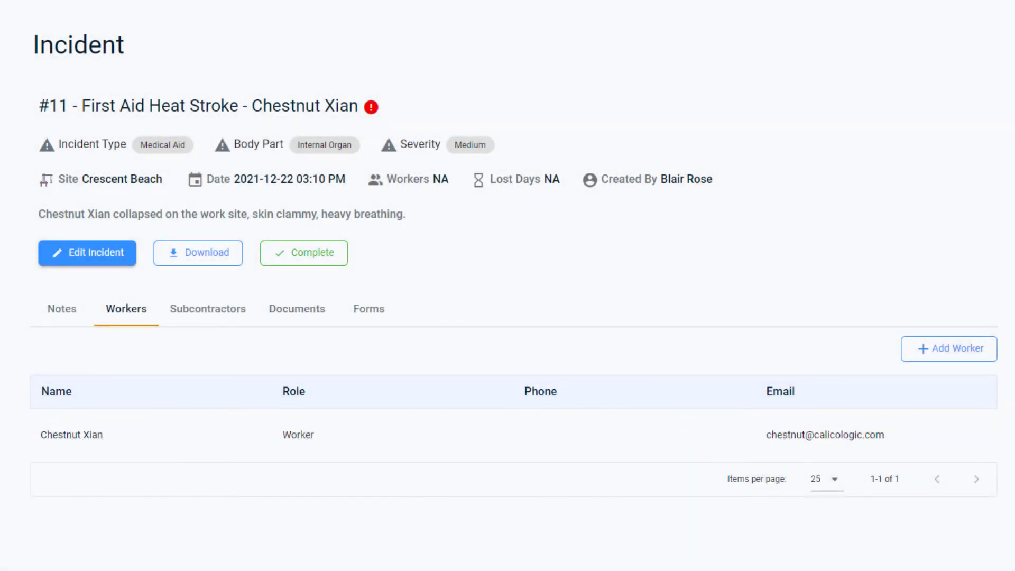
left_click(316, 311)
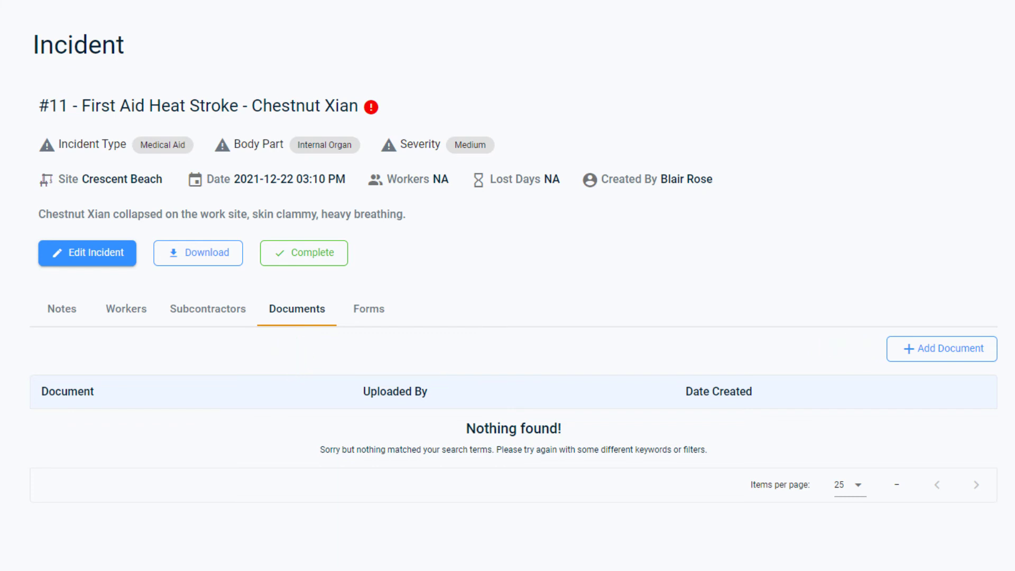
left_click(360, 317)
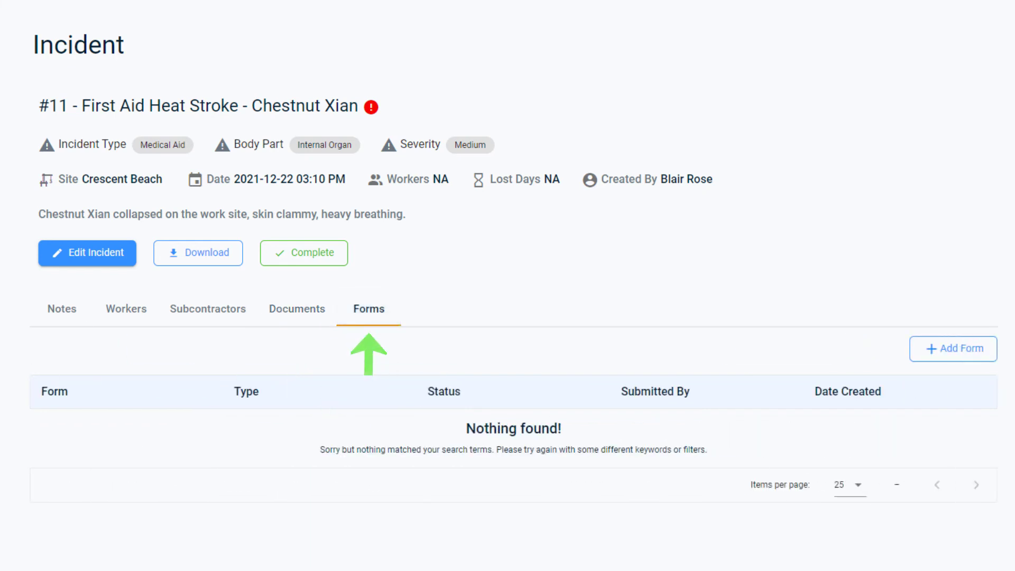